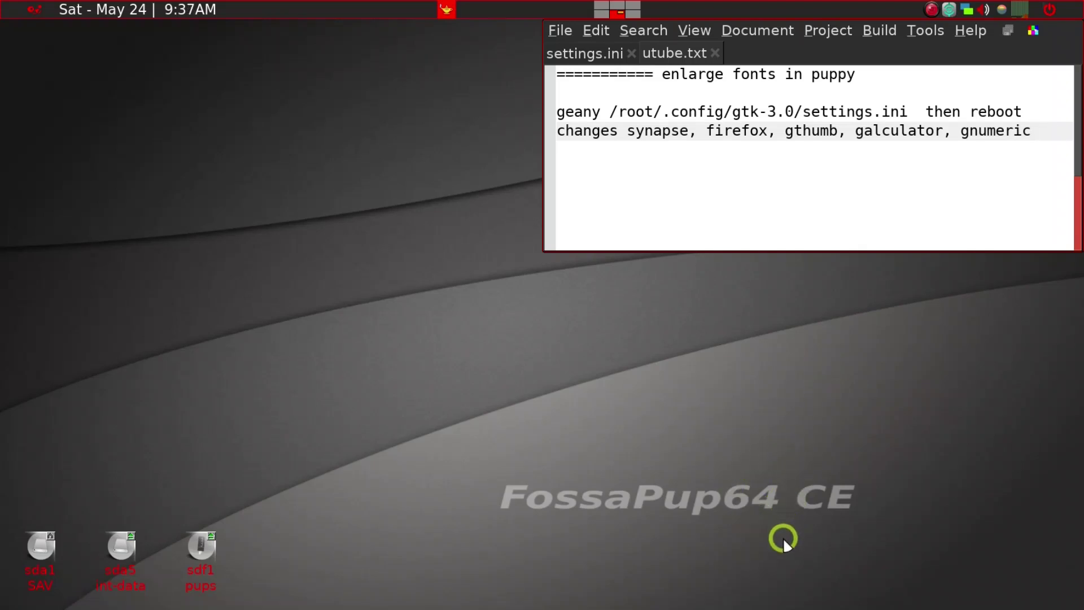
- Highlight the settings.ini file name in the notes' gtk-3.0 path and go back to the start of that line
left_click(802, 112)
left_click_drag(804, 105, 911, 106)
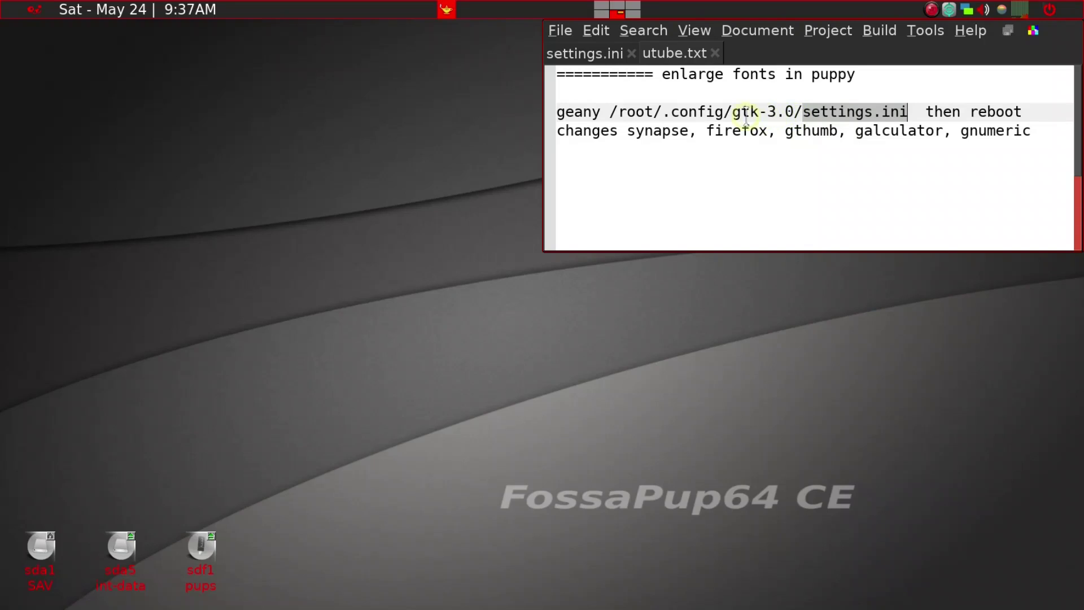
left_click(558, 112)
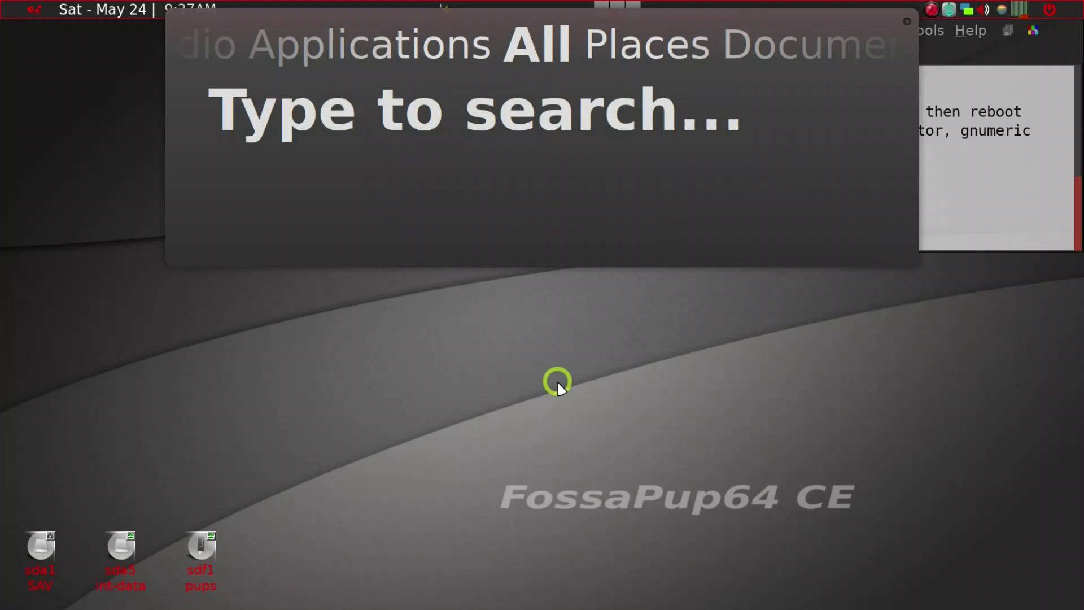
- Search the launcher for rox and start ROX-Filer
type("rox")
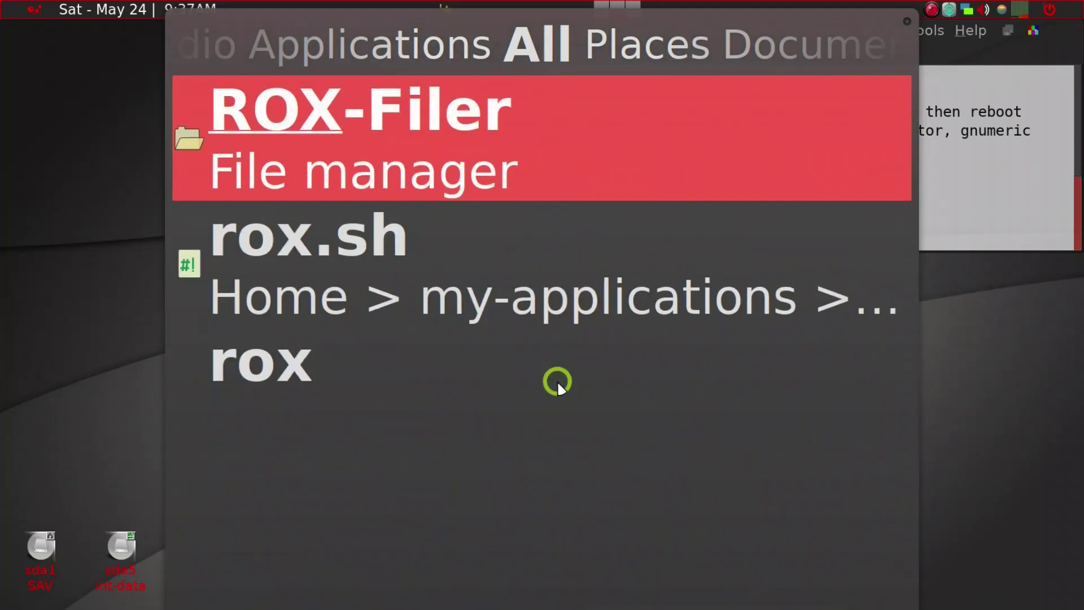
key("Return")
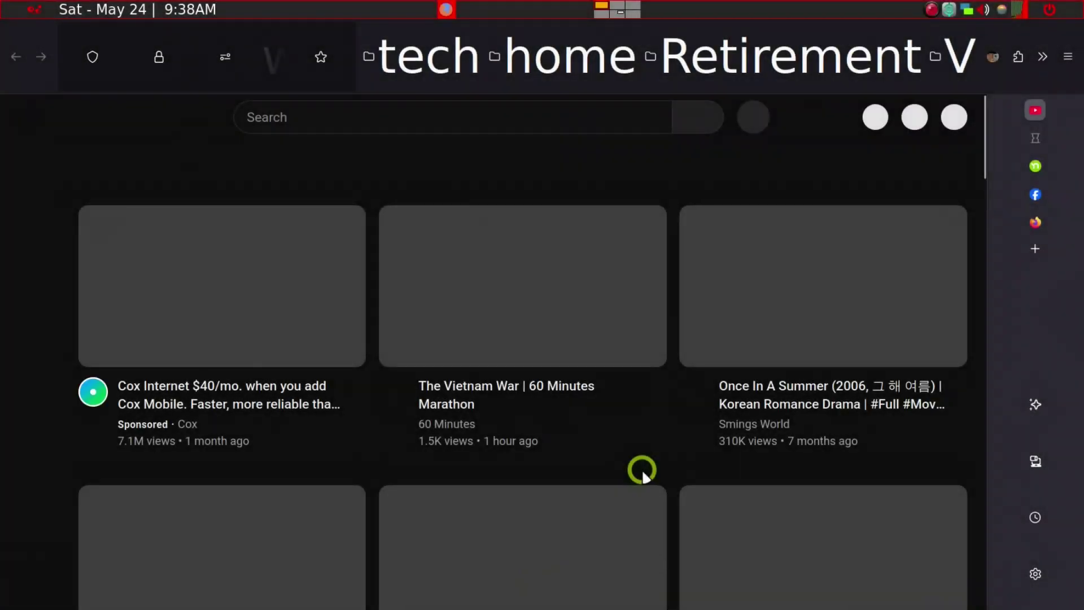
- Check the enlarged fonts on the YouTube home page in Firefox and in gThumb, and close gThumb
scroll(644, 471, "down", 3)
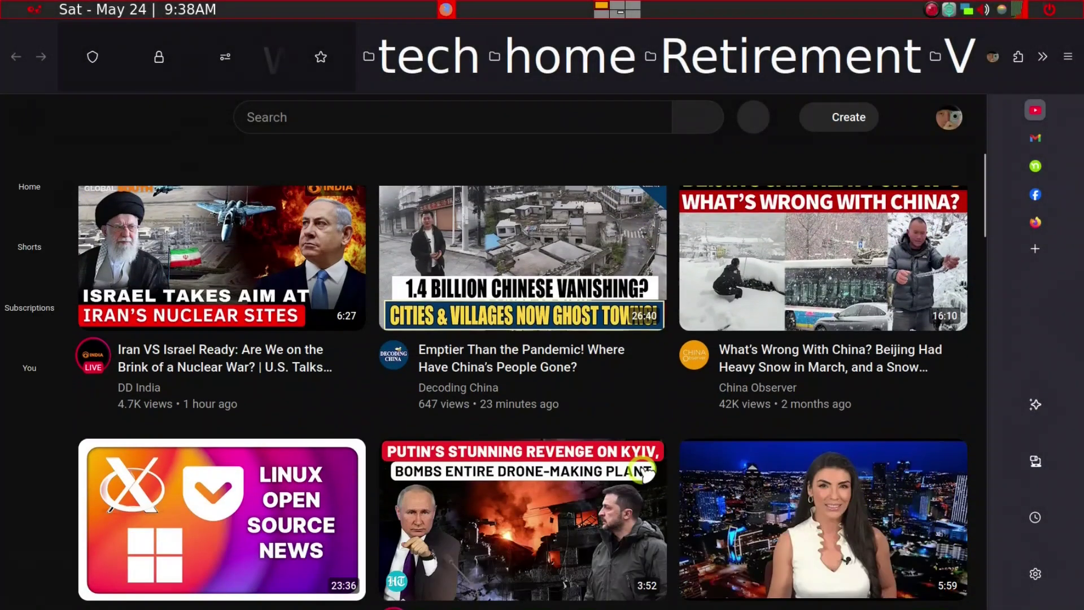
scroll(644, 472, "up", 5)
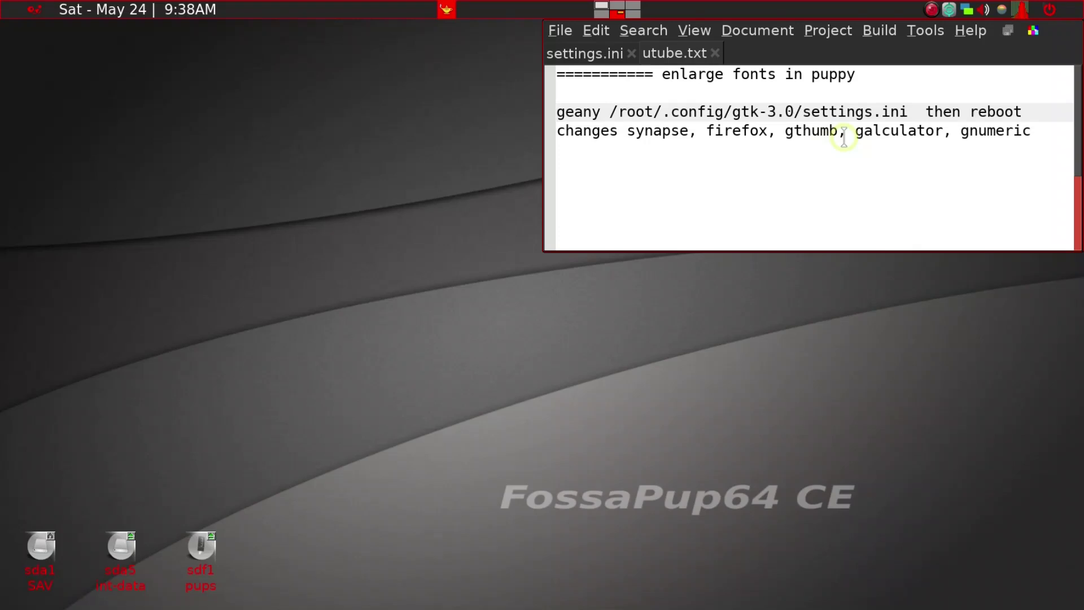
key("super+g")
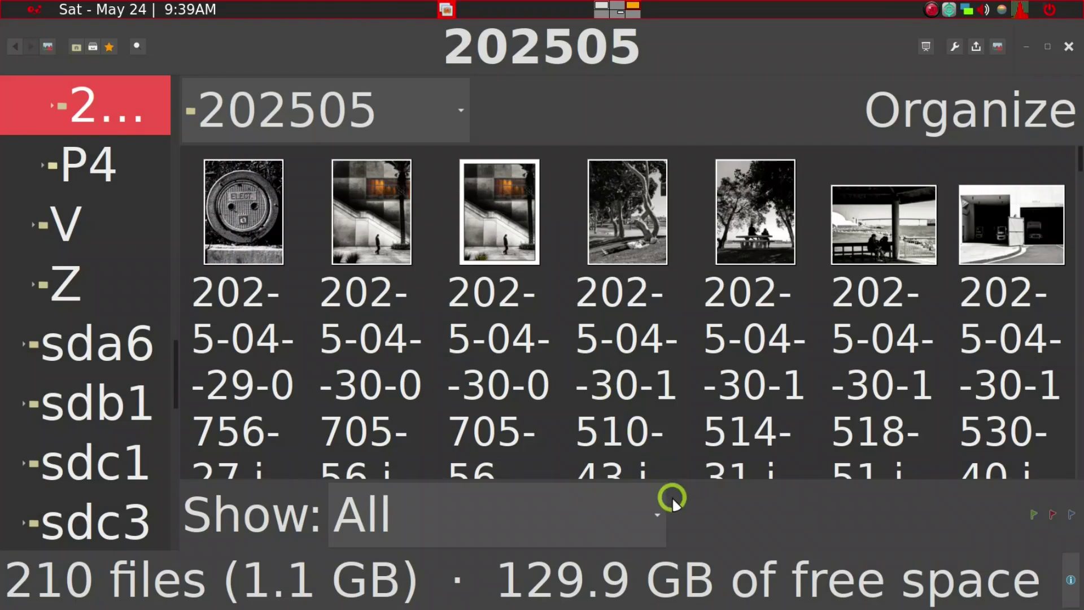
key("ctrl+q")
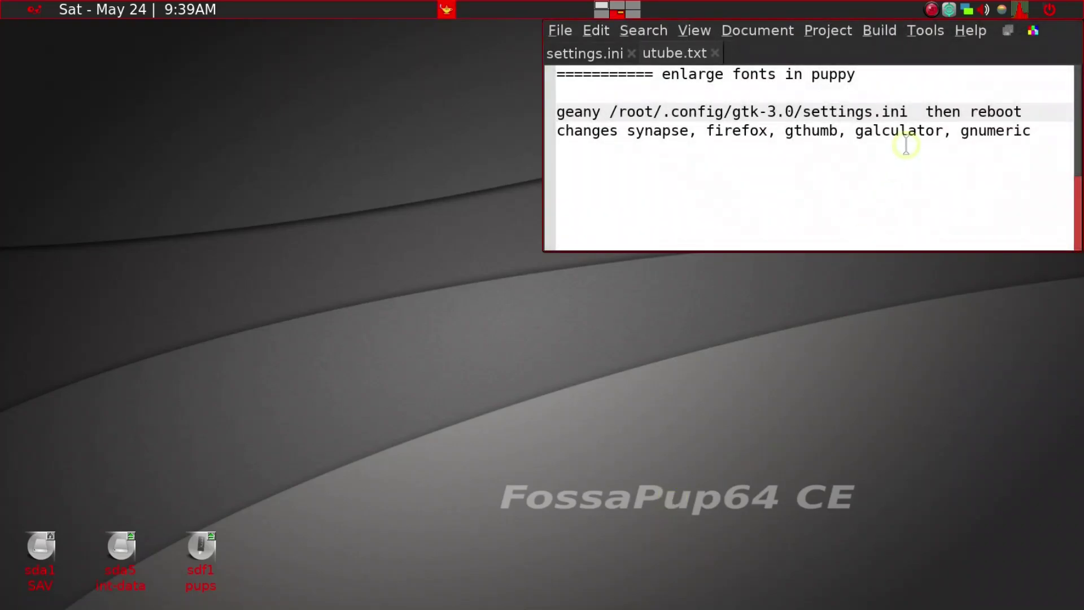
- Find Galculator in the launcher by searching for gal, open it to check its enlarged fonts, and close it
key("ctrl+space")
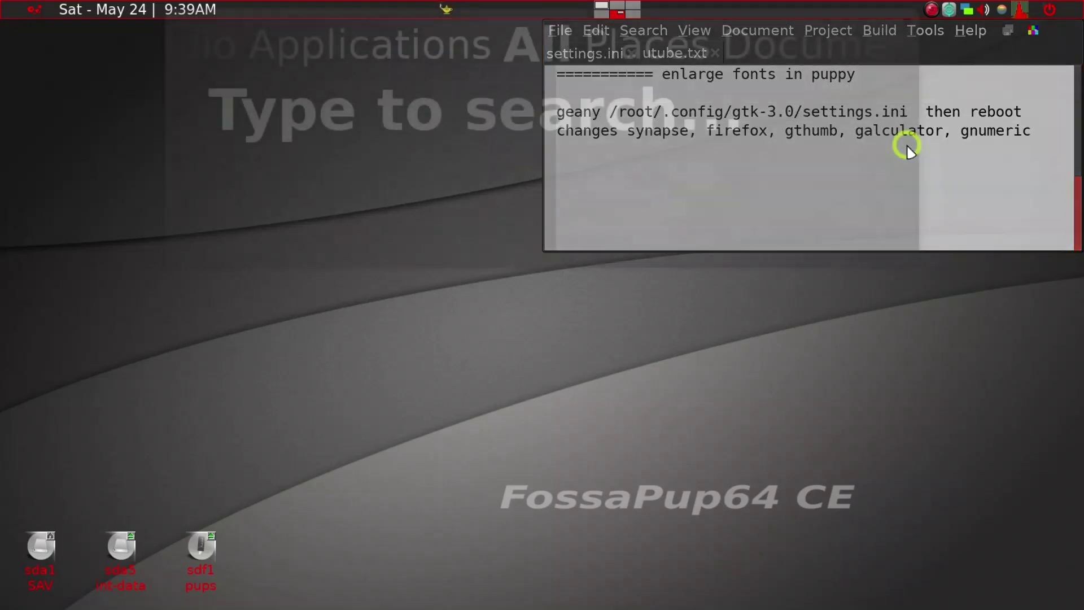
type("gal")
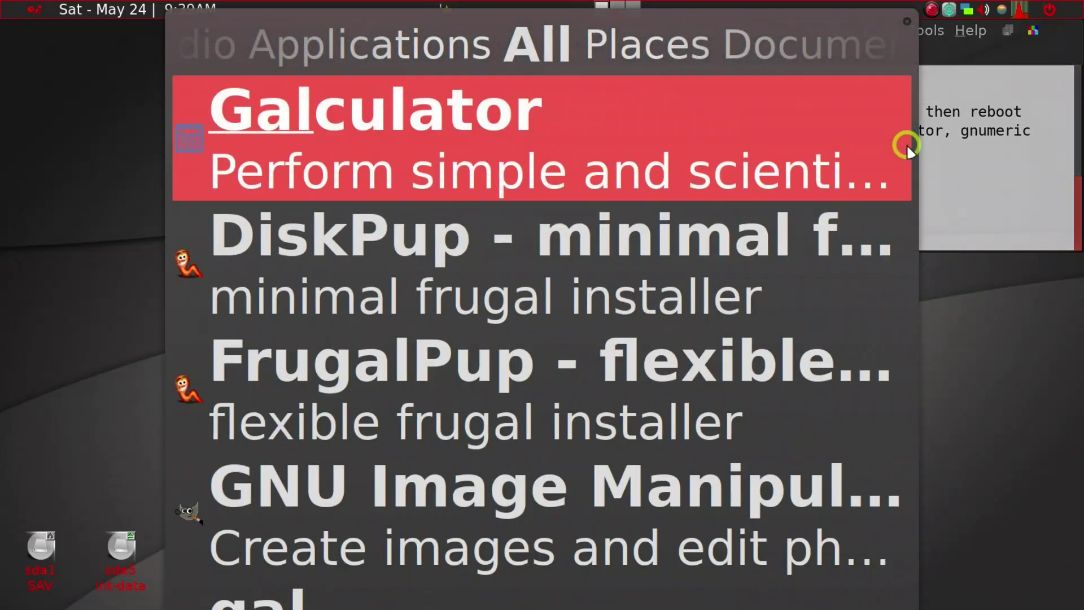
key("Return")
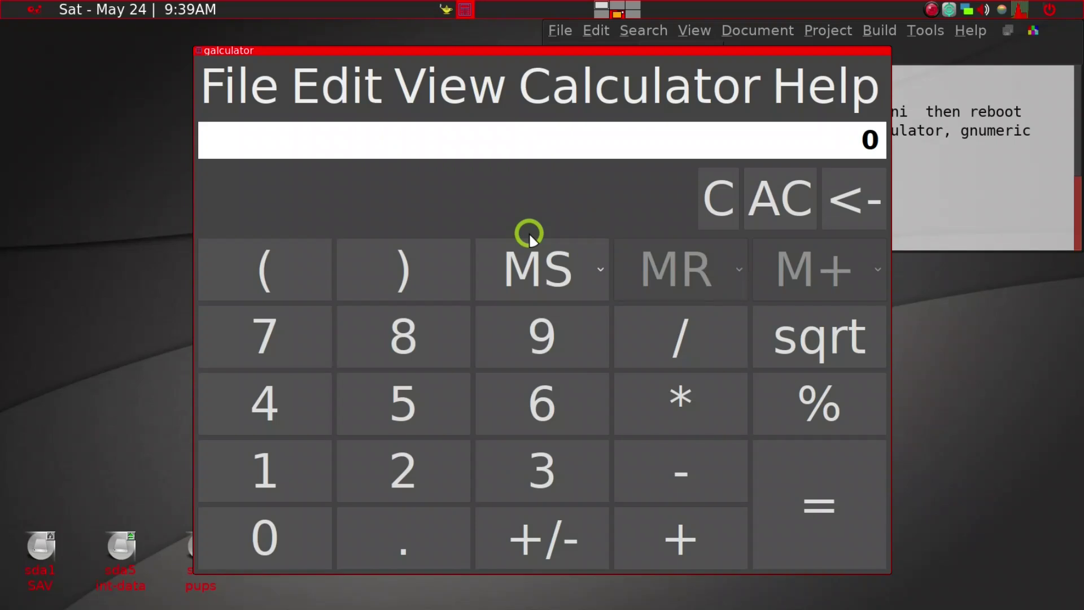
key("ctrl+q")
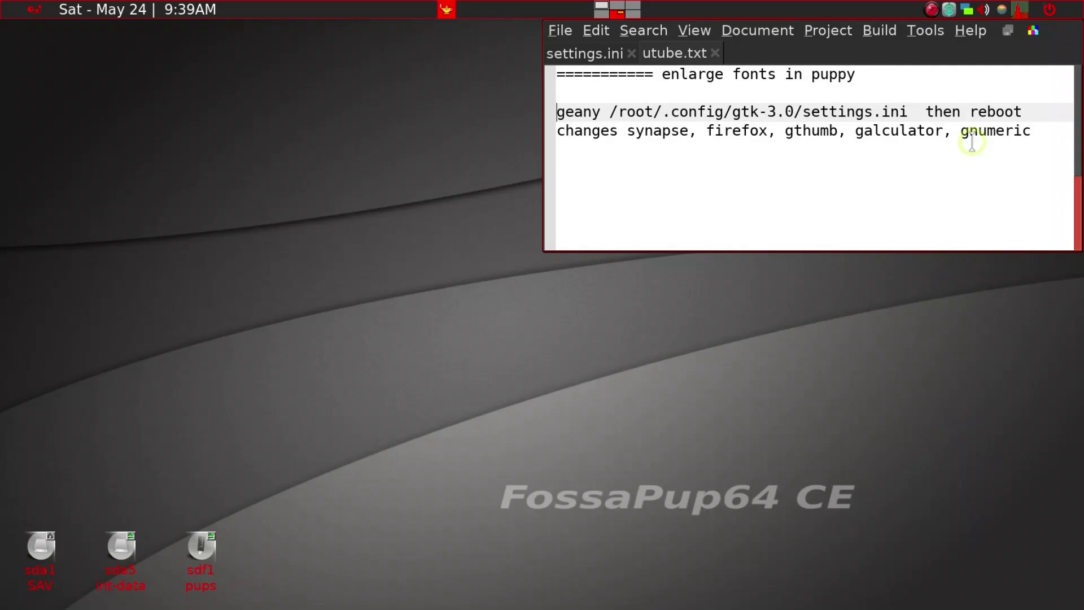
- Find Gnumeric in the launcher by searching for gnu, open it to check its enlarged fonts, and close it
key("ctrl+space")
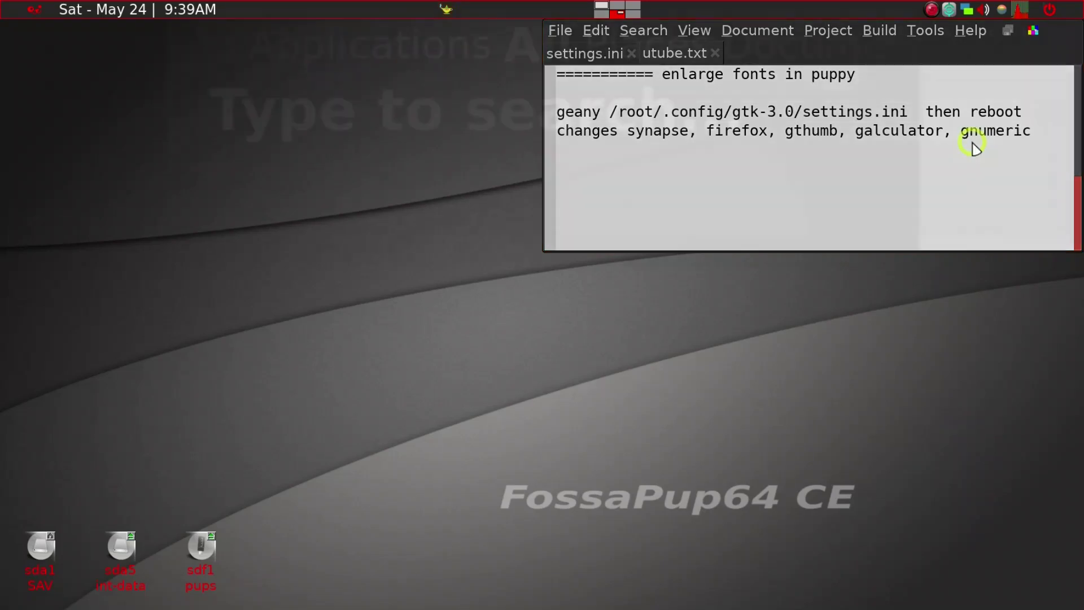
type("gnu")
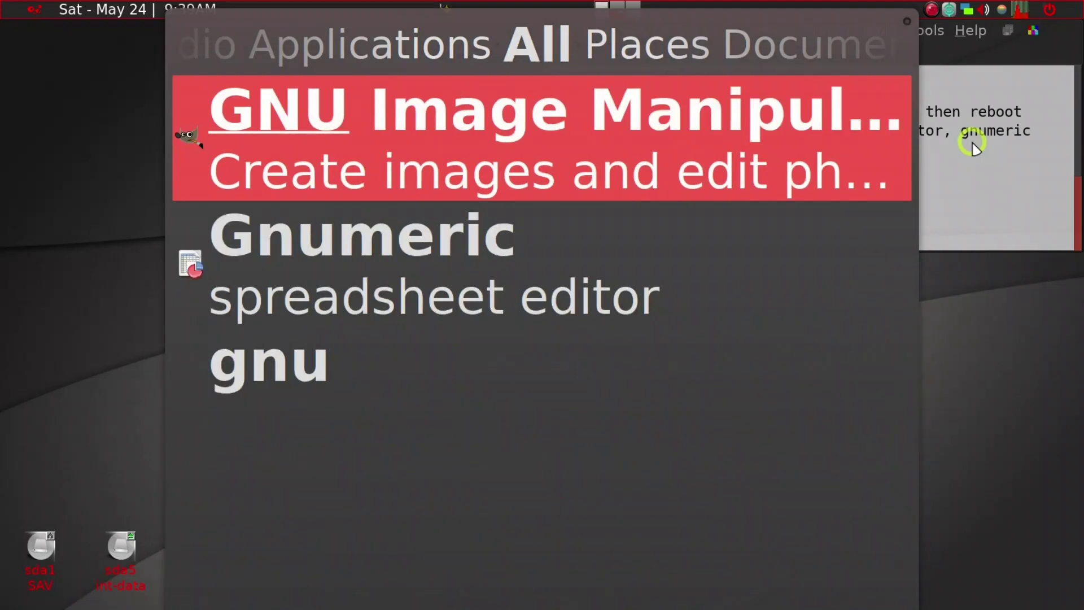
key("Down")
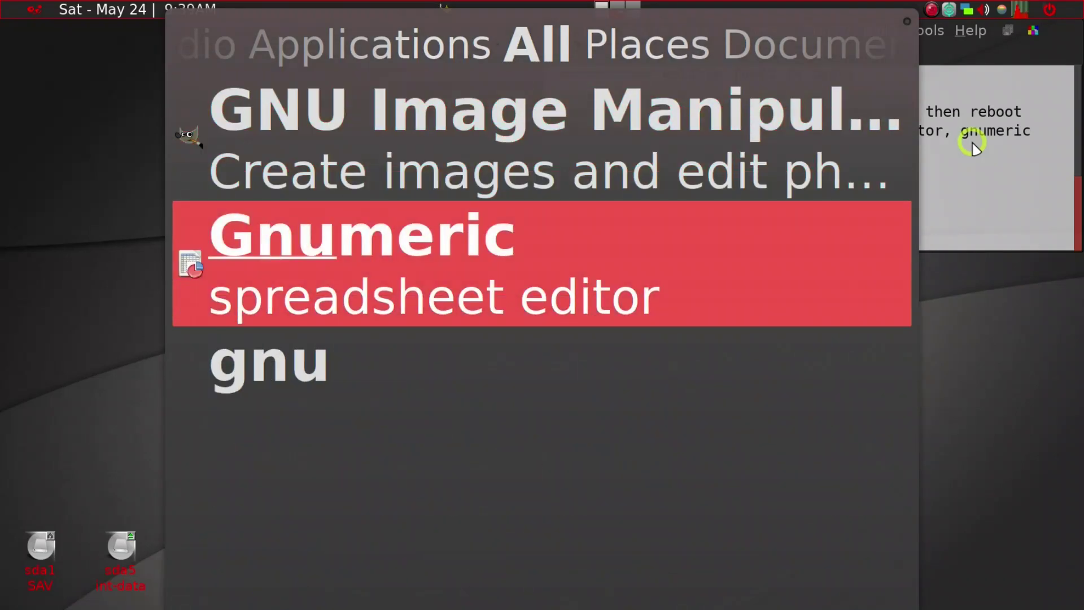
key("Return")
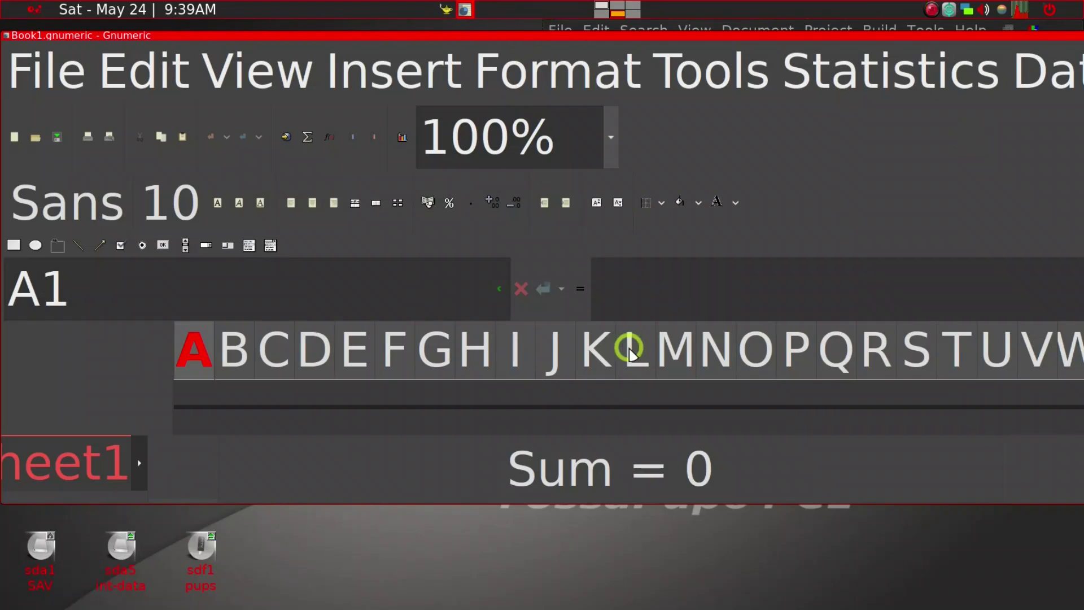
key("ctrl+q")
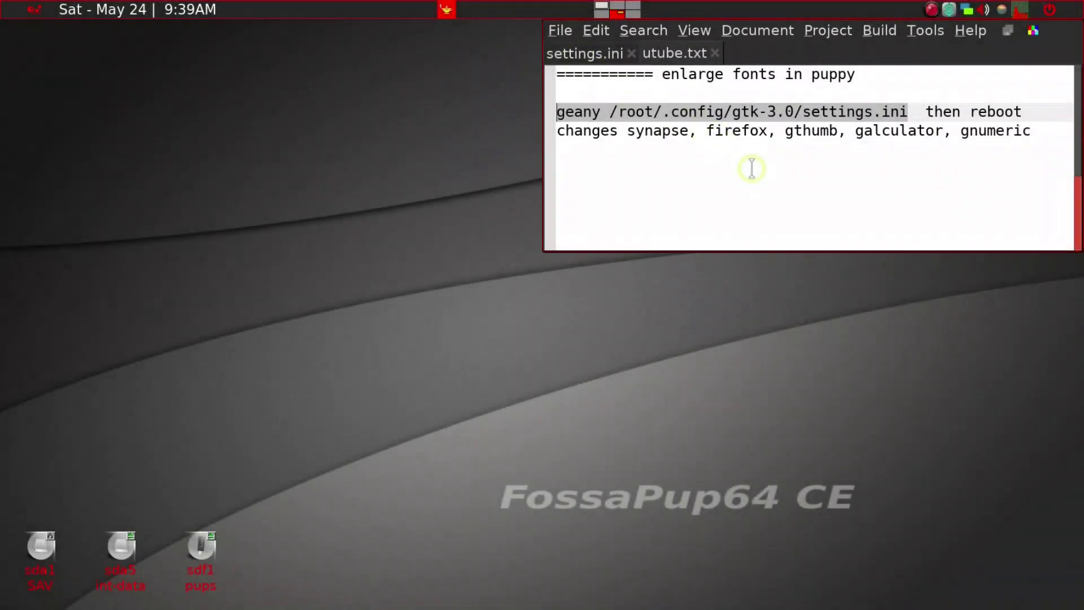
- Set the font size in the gtk-font-name line of settings.ini to 12
left_click(614, 54)
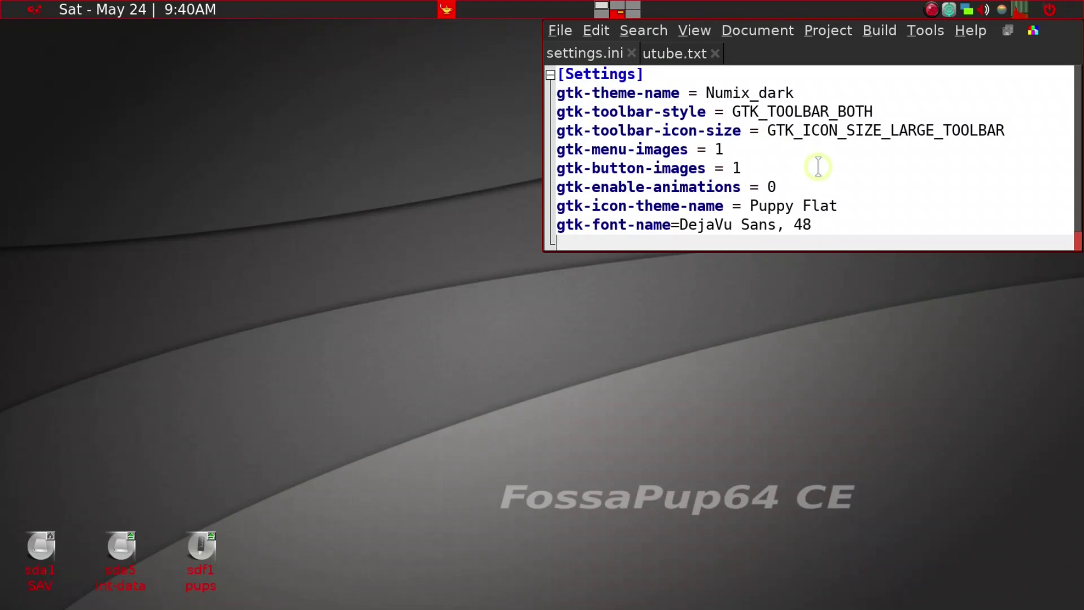
scroll(818, 170, "down", 1)
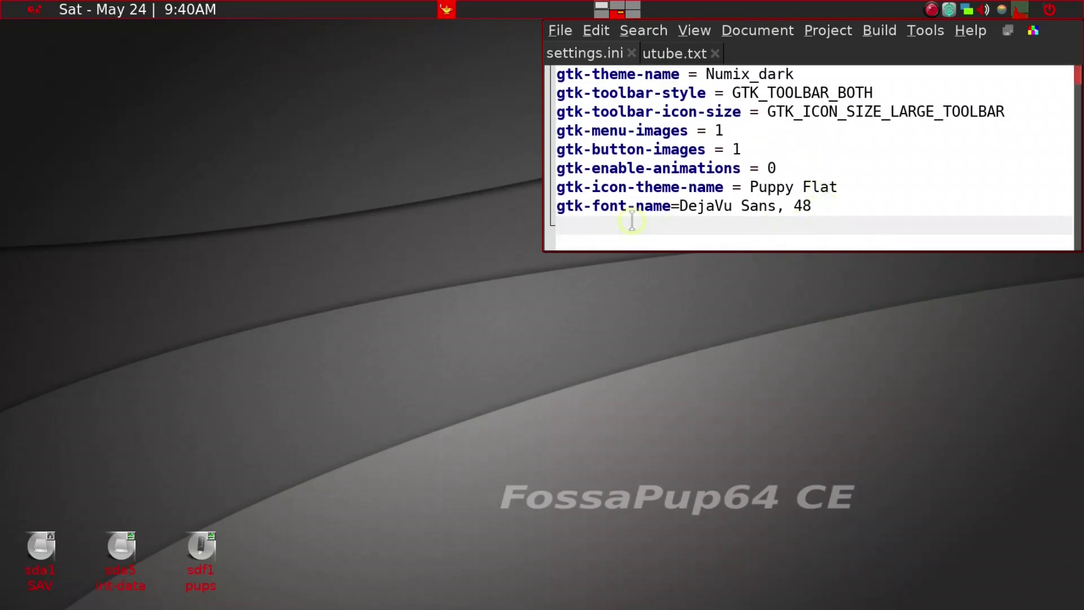
scroll(591, 214, "up", 1)
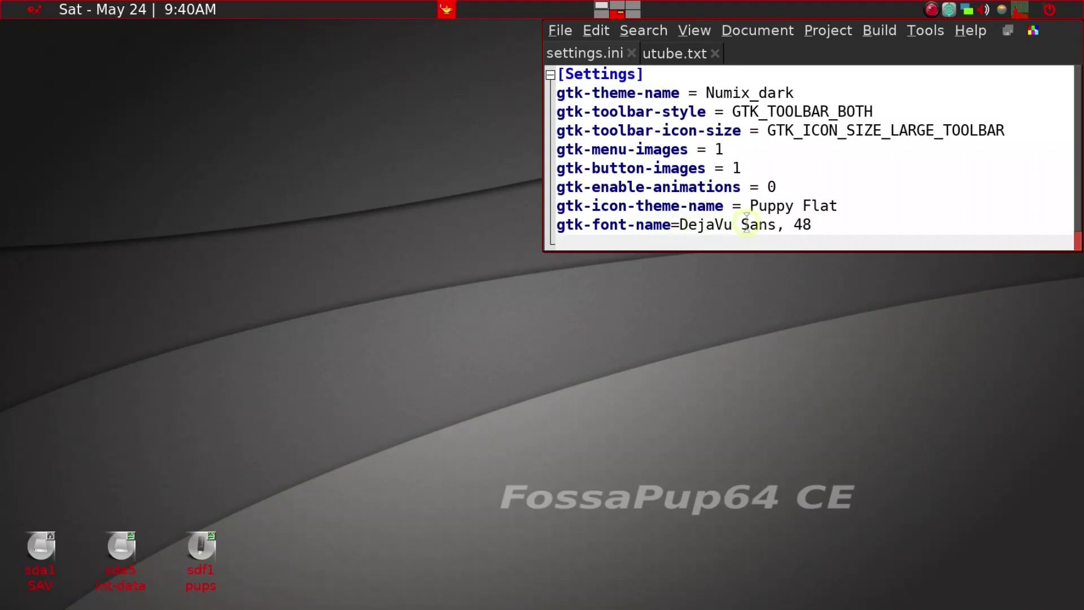
left_click(835, 224)
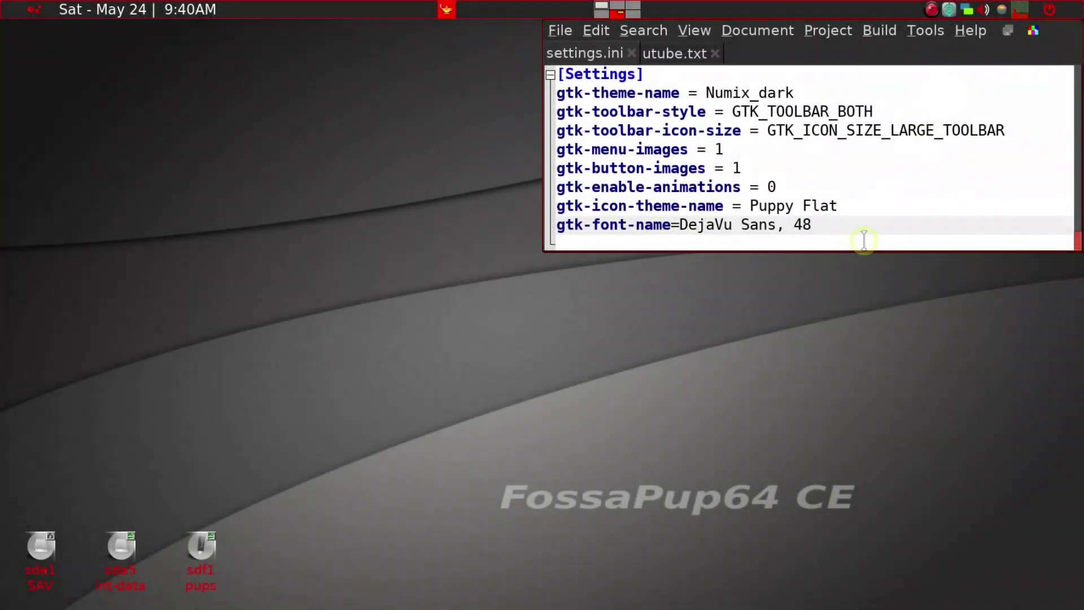
key("BackSpace")
key("BackSpace")
type("12")
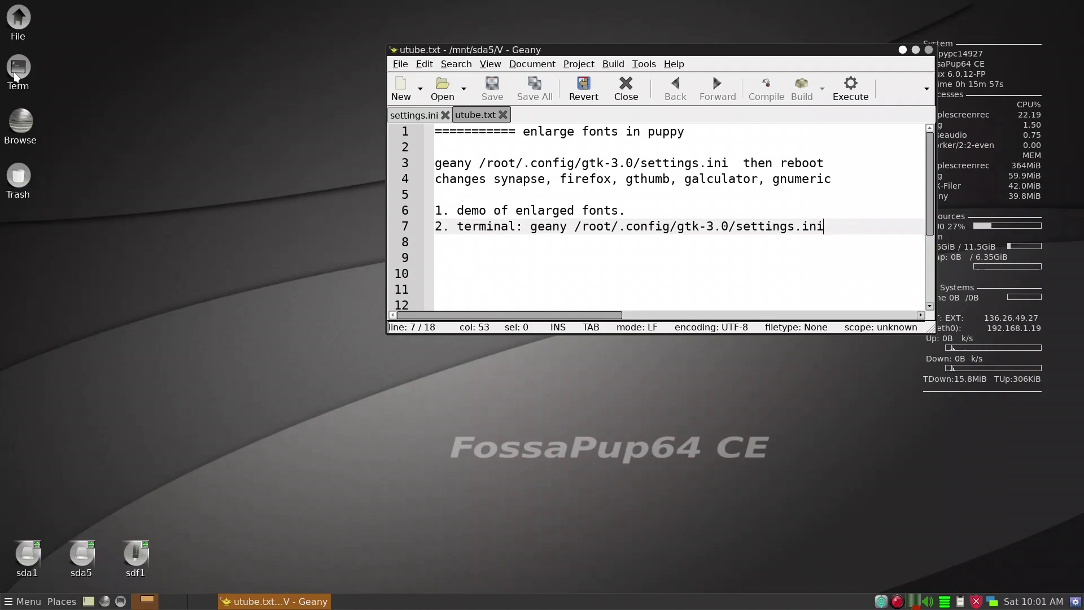
- Assign the keyboard shortcut Super+Hyper+t to the Term desktop icon
right_click(15, 76)
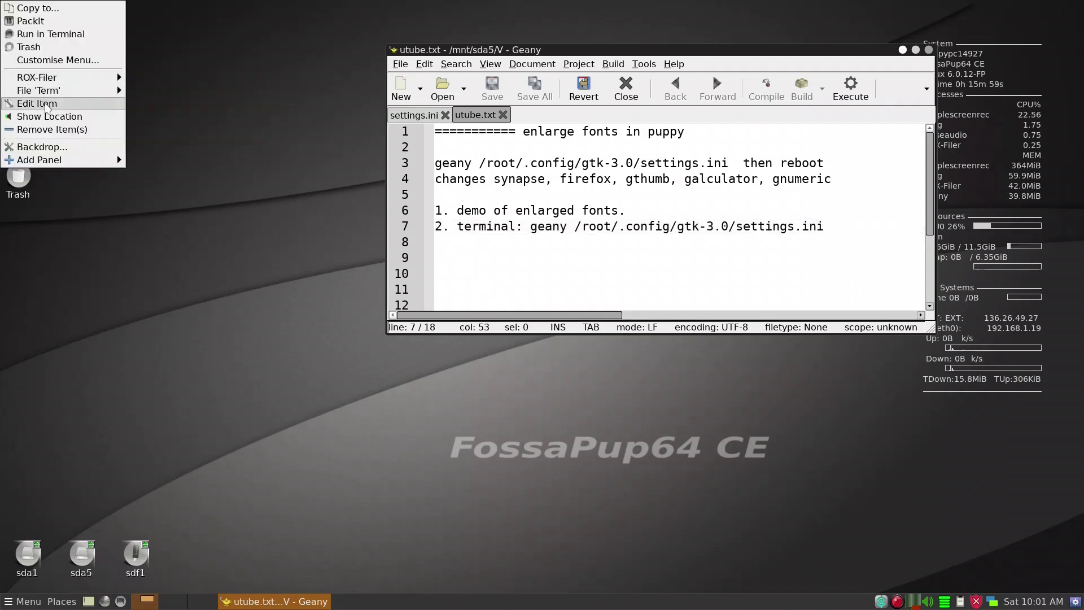
left_click(35, 103)
left_click_drag(93, 35, 229, 108)
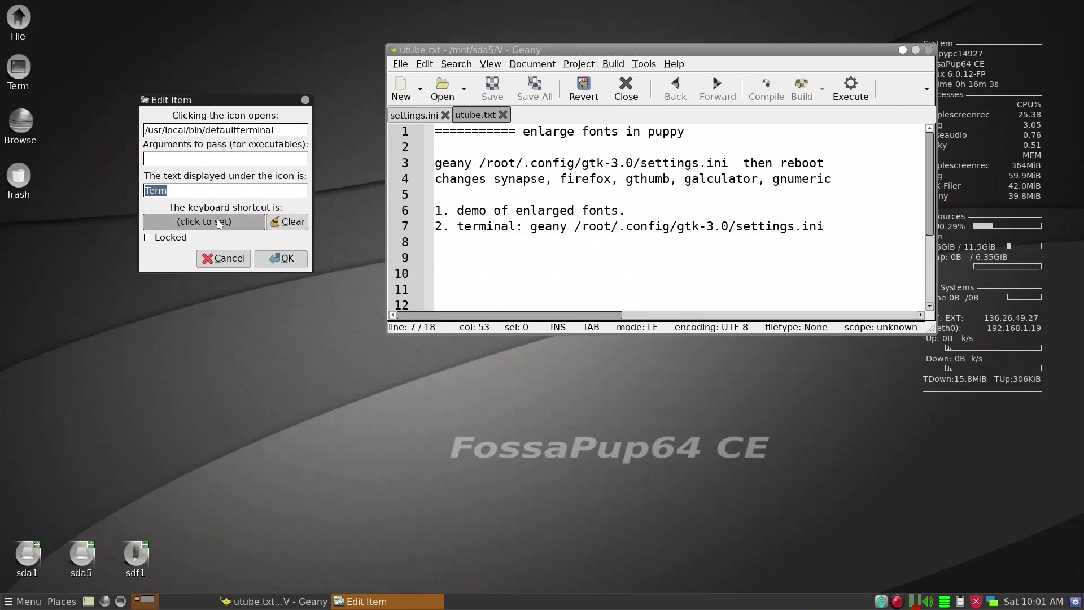
left_click(219, 221)
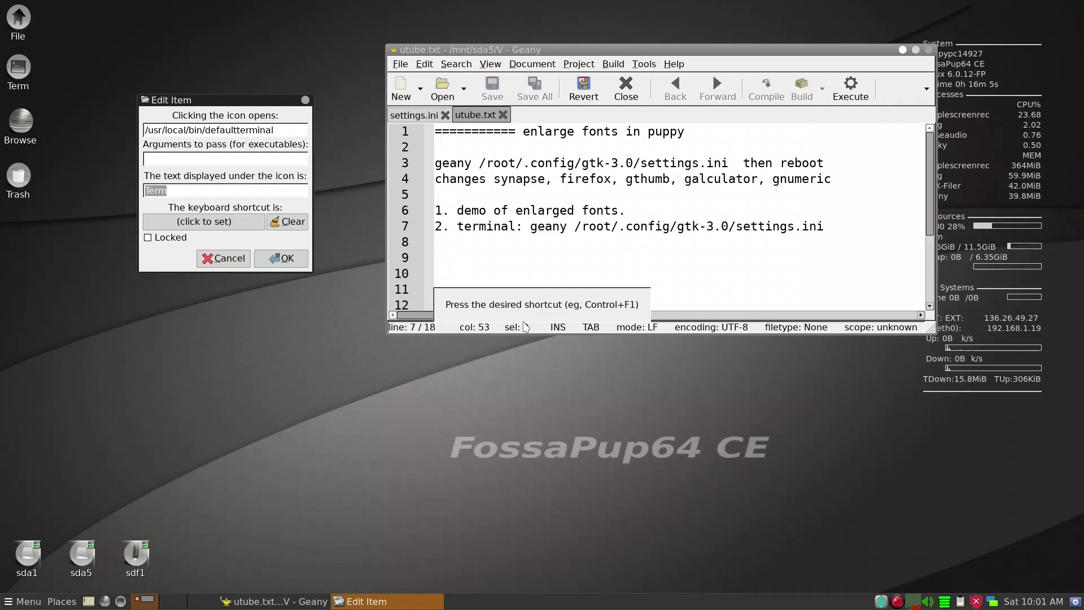
key("super+t")
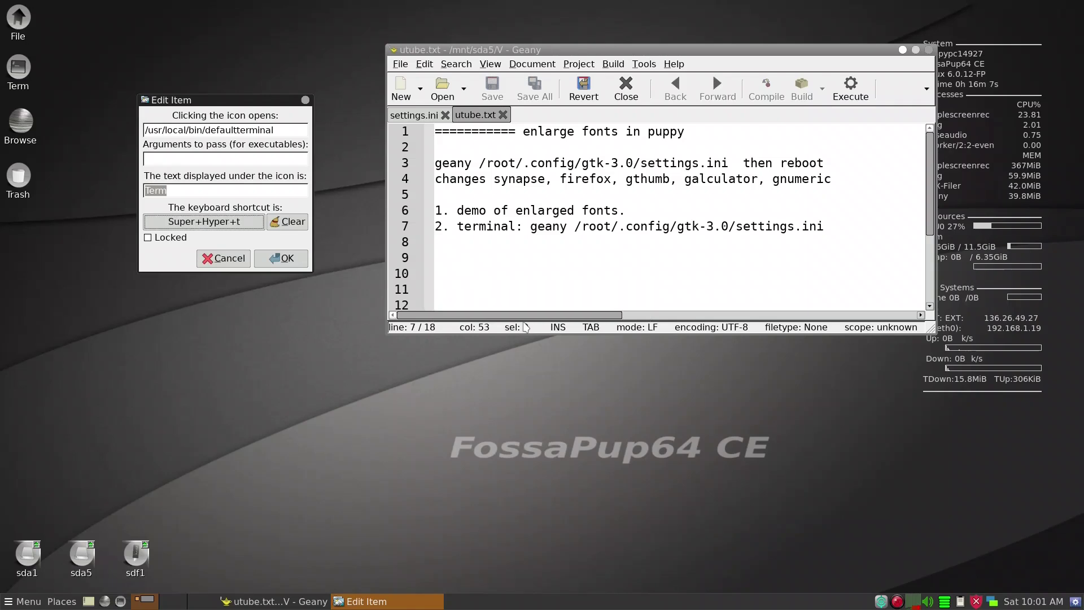
left_click(297, 263)
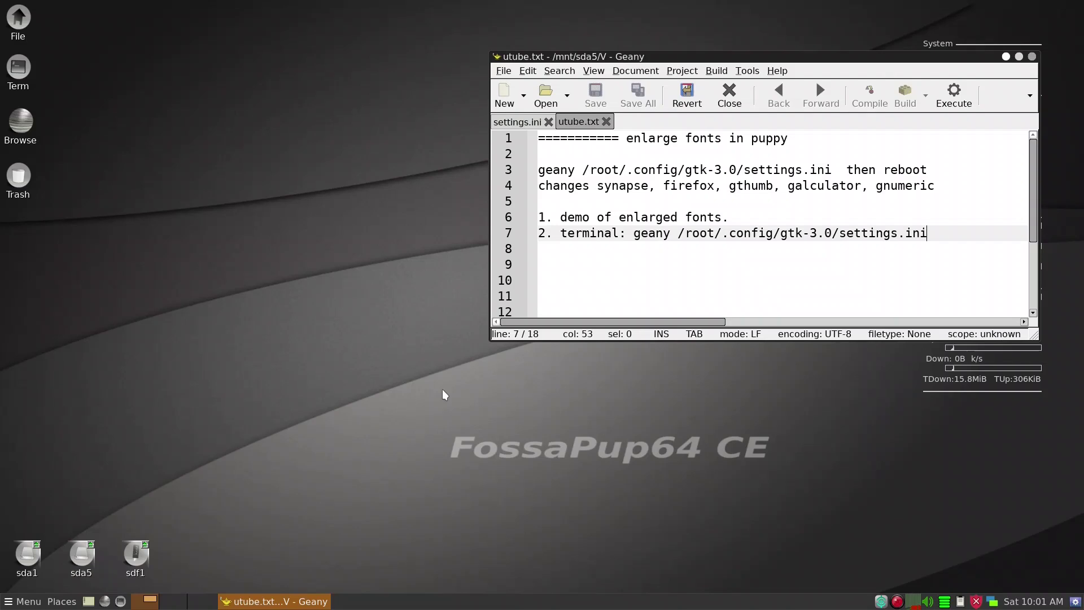
- Open a terminal and run "geany /root/.config/gtk-3.0/settings.ini &" using the command copied from line 7 of the notes
key("ctrl+alt+t")
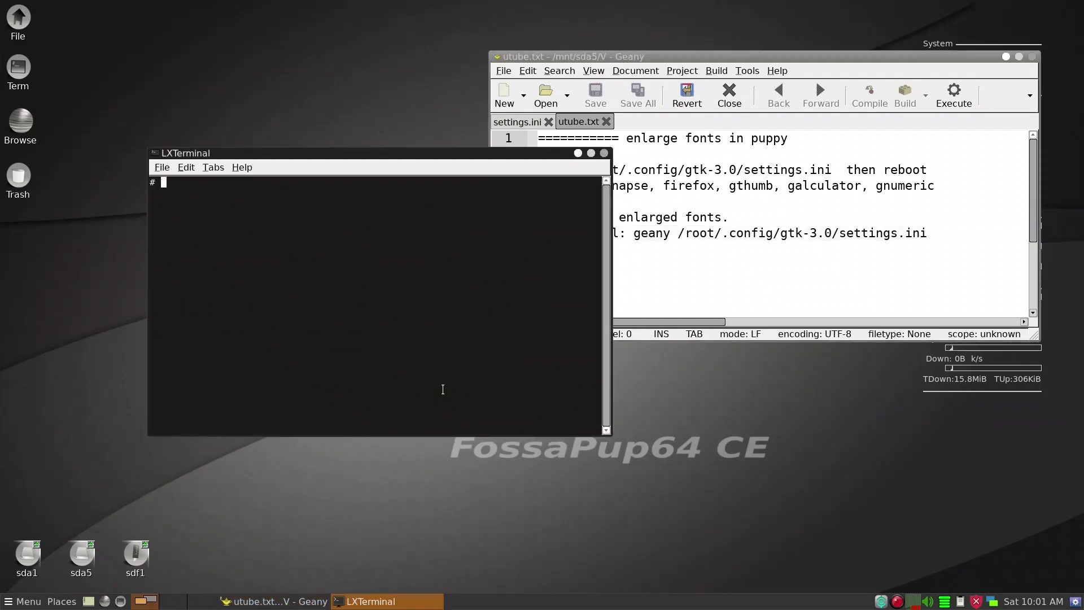
left_click_drag(453, 151, 389, 258)
left_click(630, 232)
left_click_drag(631, 232, 924, 232)
key("super+c")
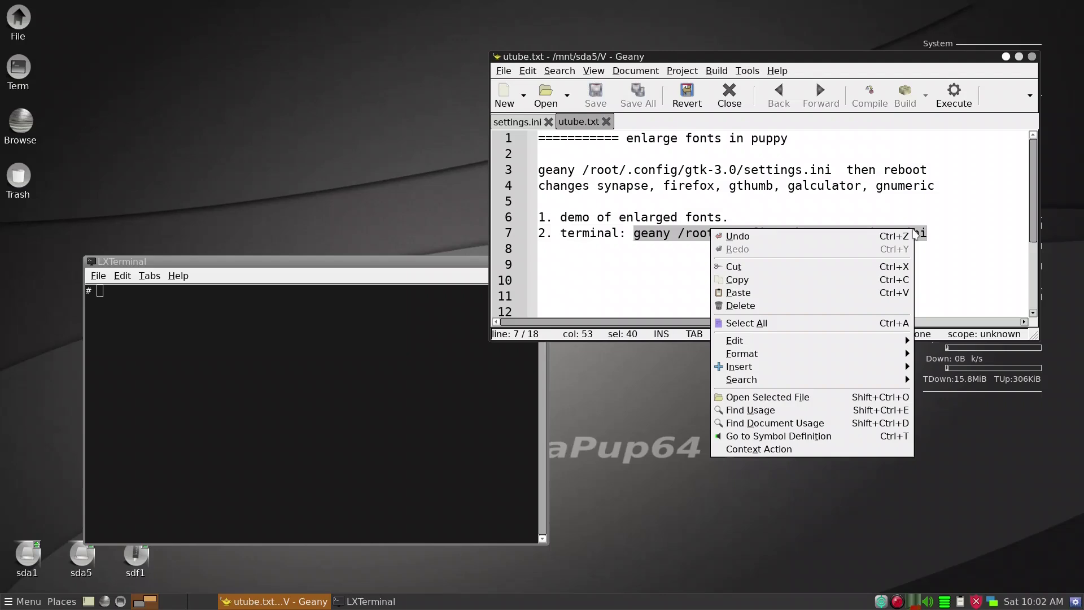
left_click(864, 281)
middle_click(252, 352)
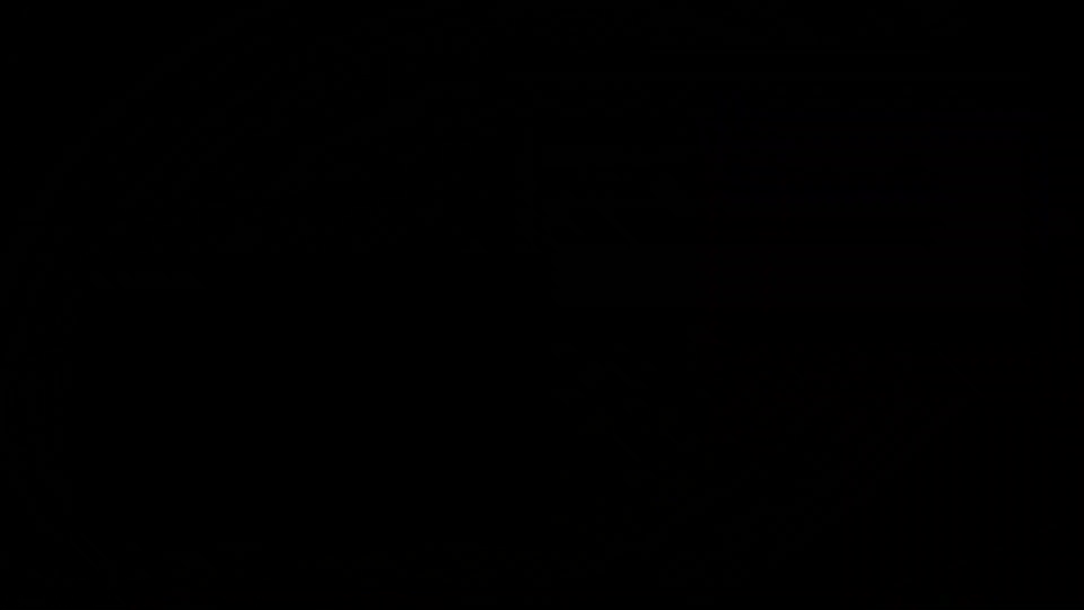
type("&")
key("Return")
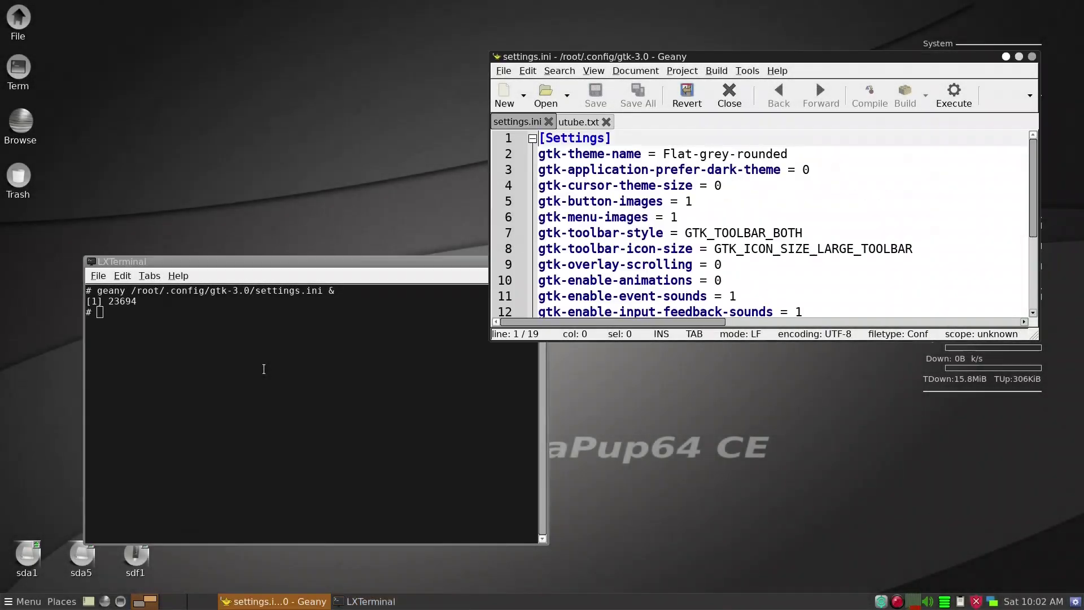
- Place the text cursor at the end of the gtk-font-name line in settings.ini
scroll(814, 177, "down", 3)
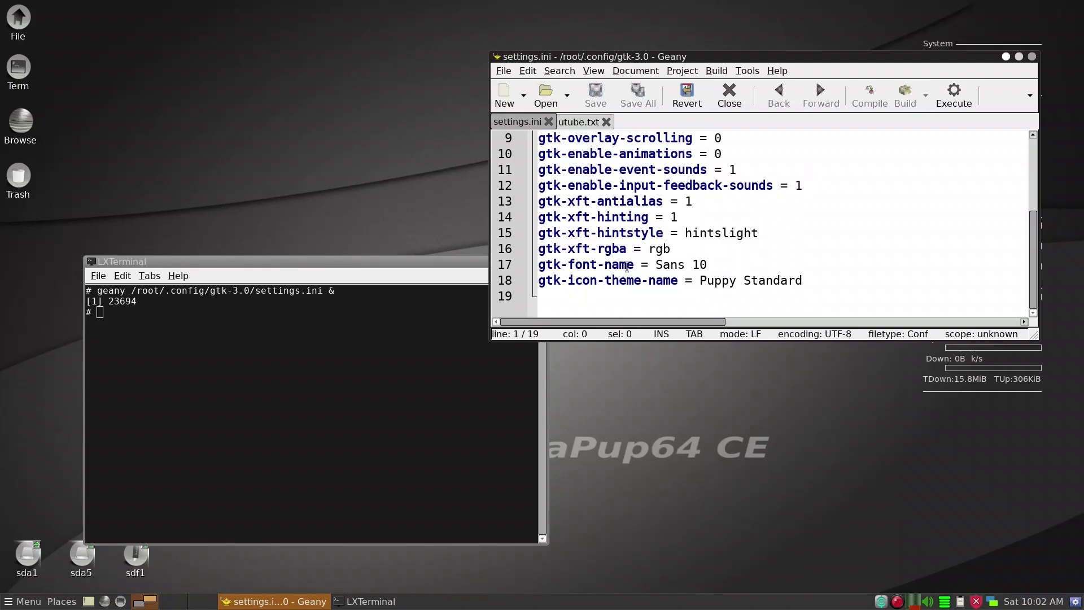
left_click(708, 264)
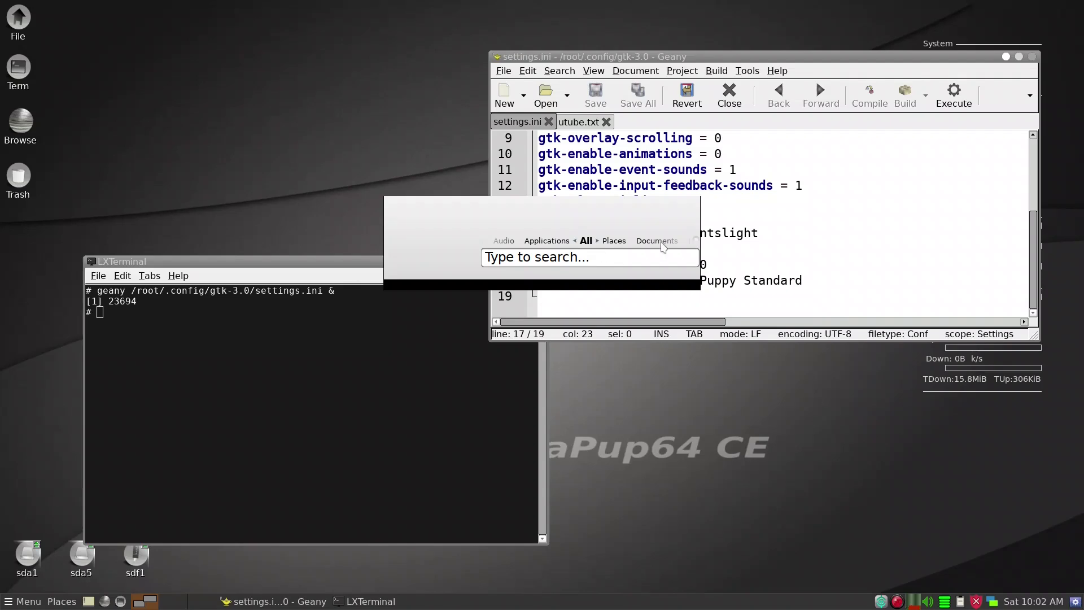
- Open the preferences of the Synapse launcher
left_click(695, 240)
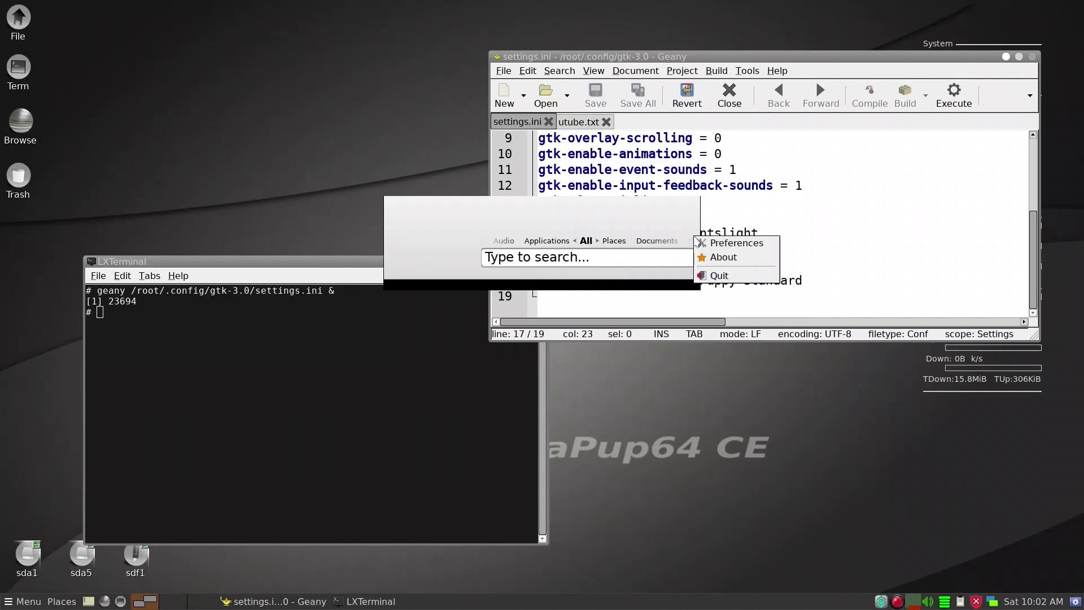
left_click(713, 238)
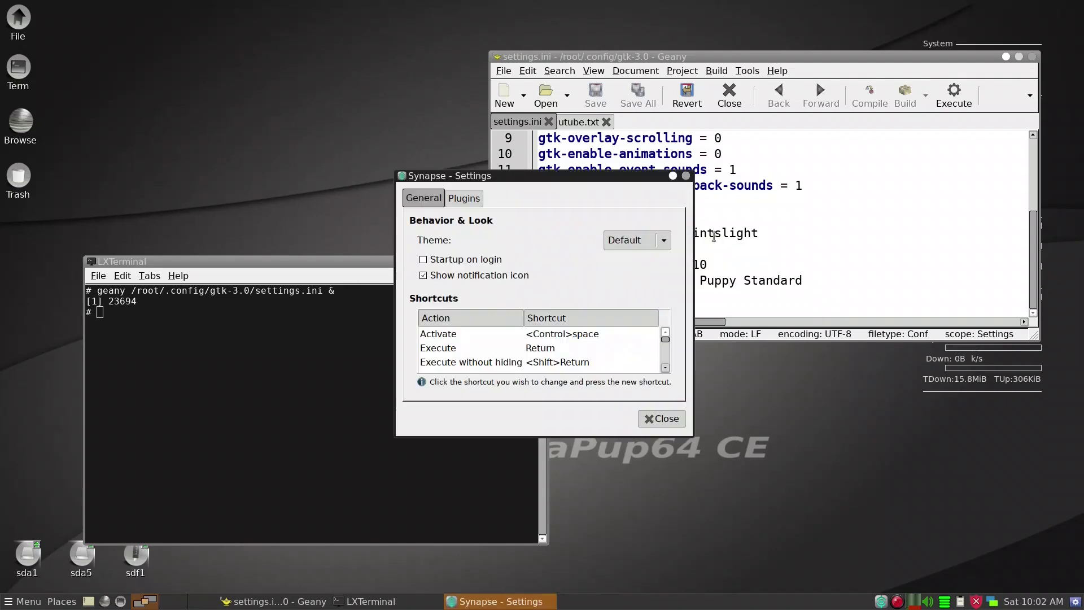
- Switch the Synapse theme to Virgilio, then search the launcher for "gnum" and open the Gnumeric spreadsheet editor
left_click(653, 245)
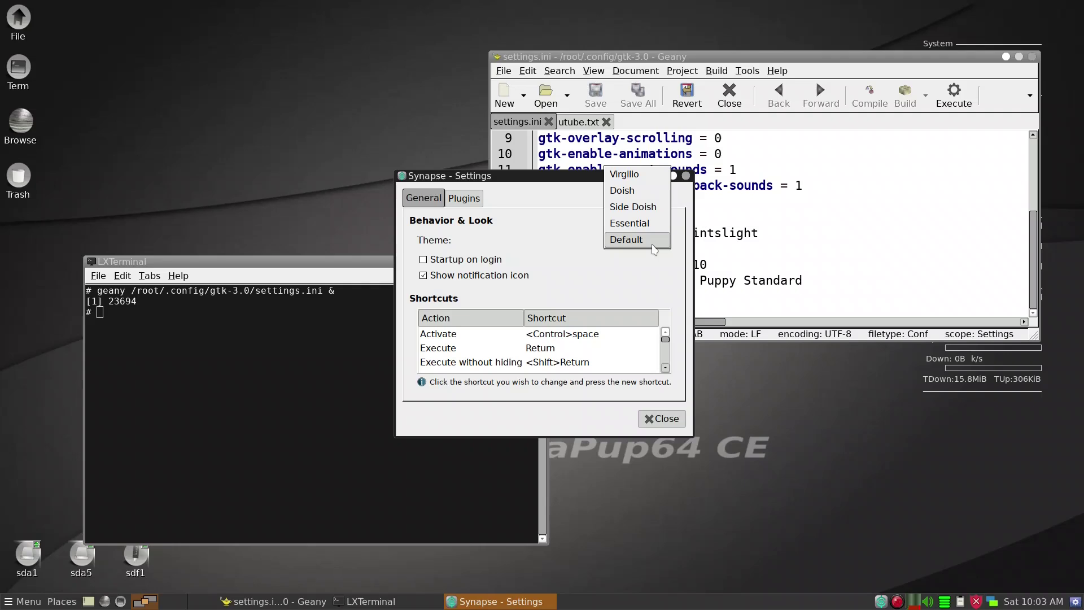
left_click(649, 175)
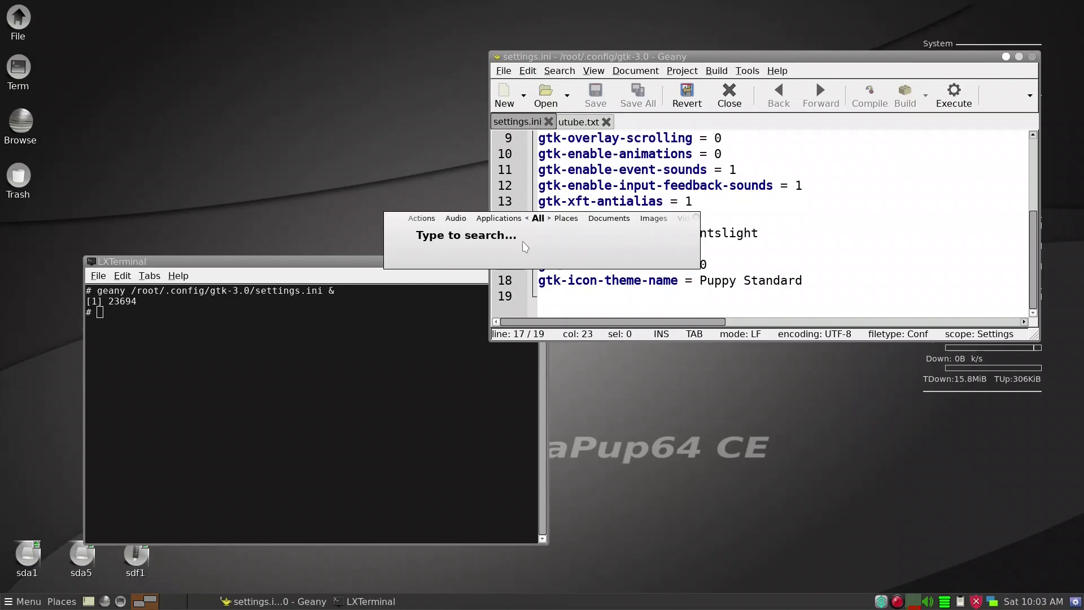
type("gnum")
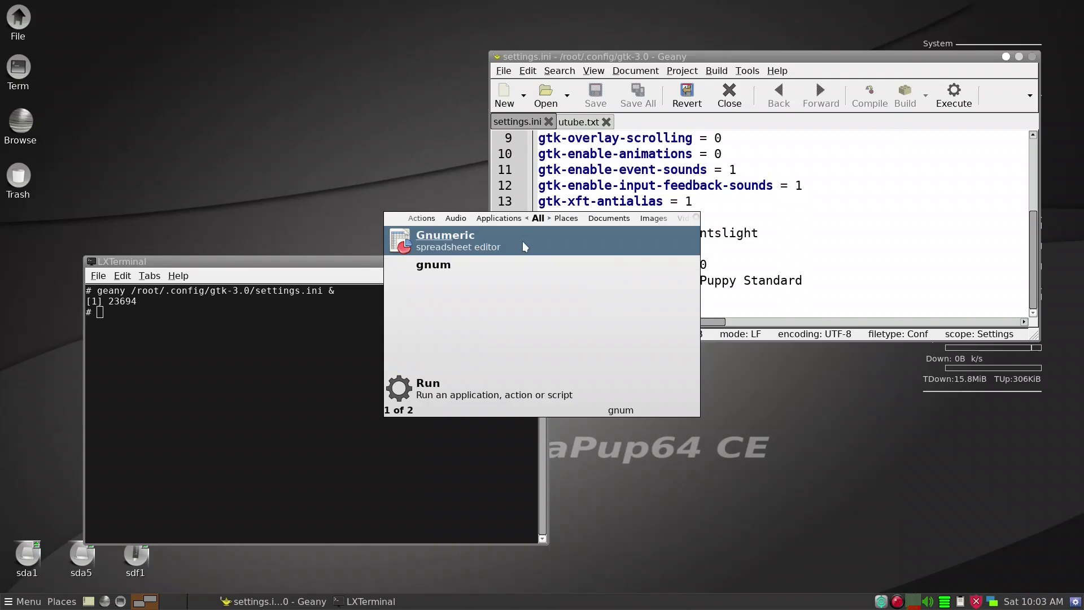
key("Return")
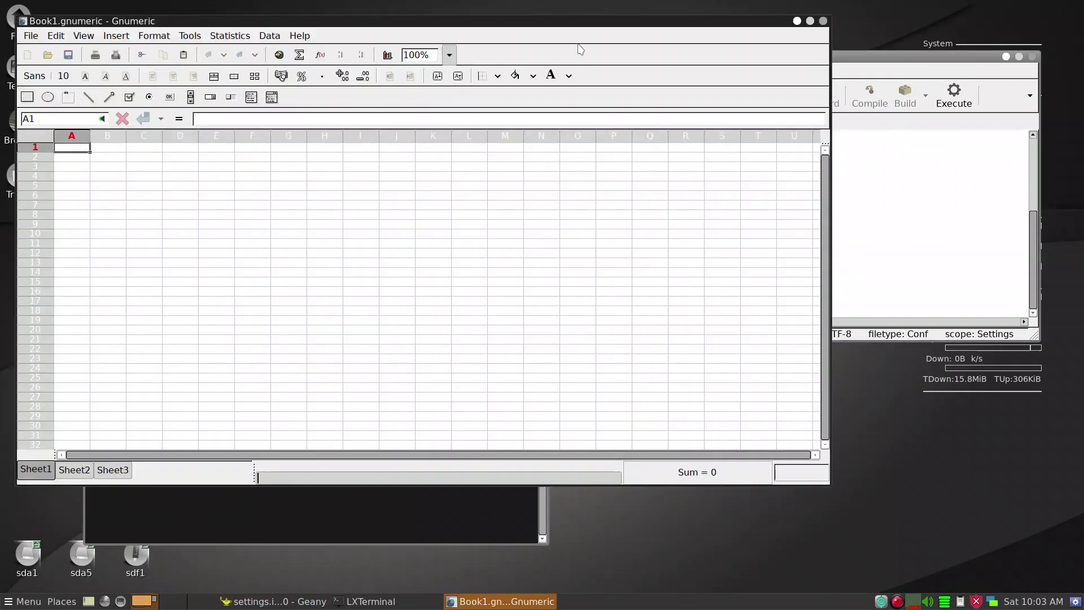
left_click_drag(578, 23, 611, 39)
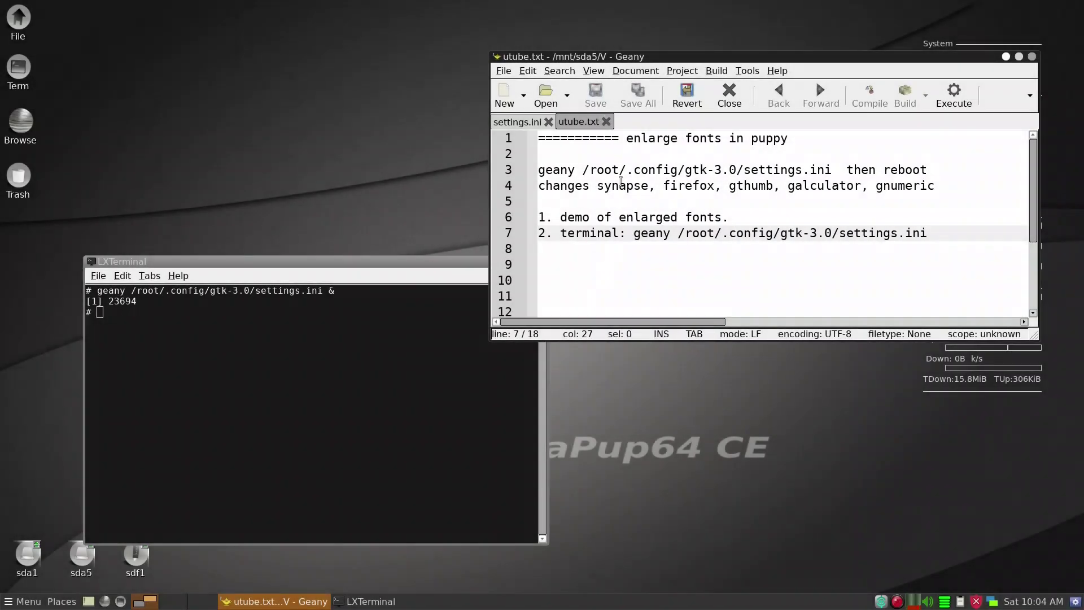
- In settings.ini, set the gtk-font-name value to Sans 14 and save the file
left_click(532, 130)
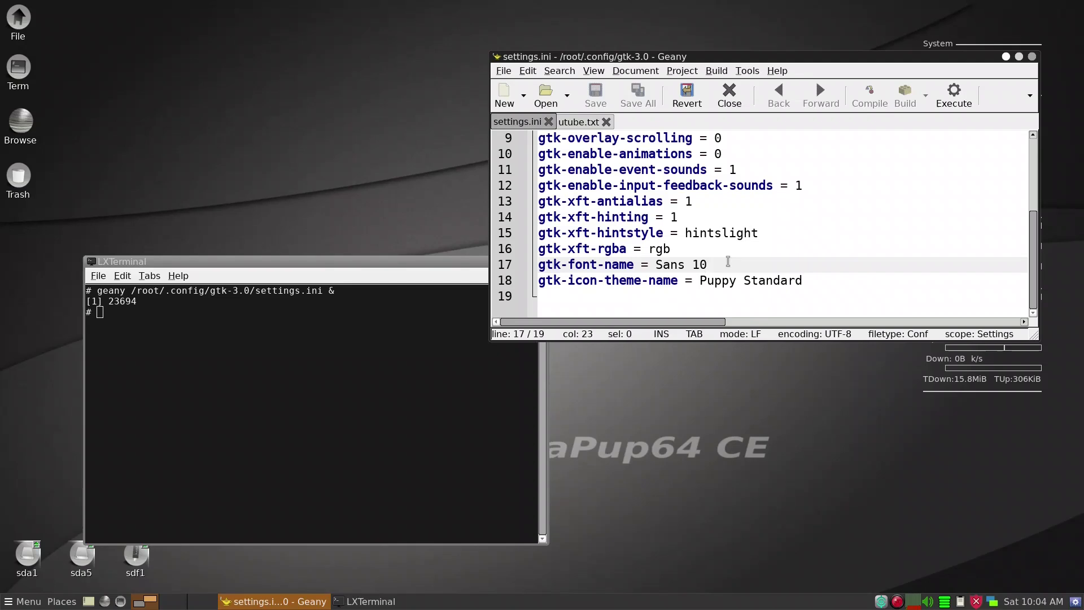
key("BackSpace")
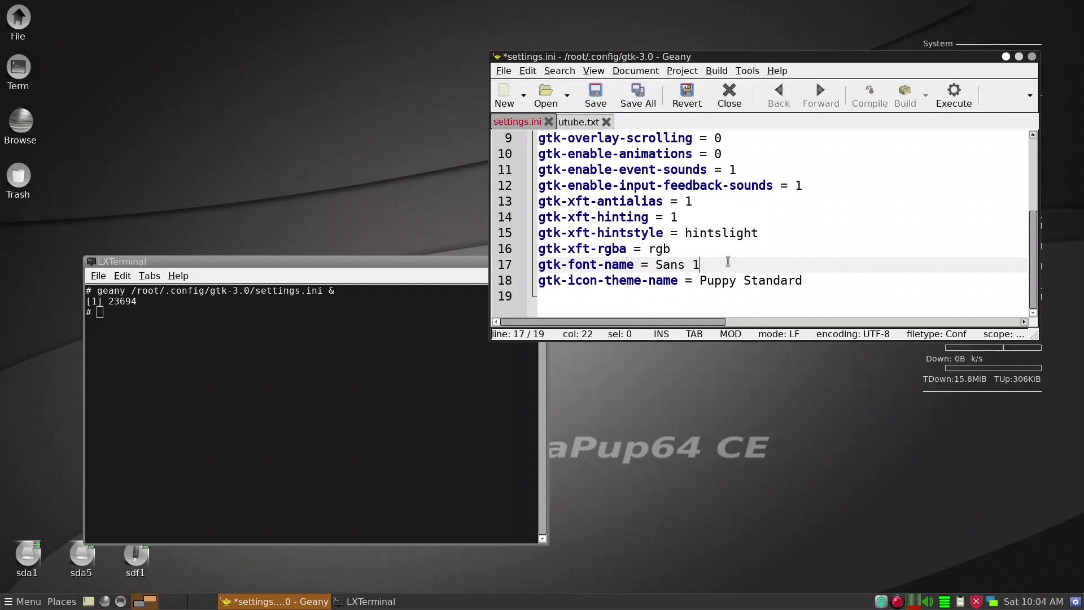
type("4")
key("alt+f")
key("s")
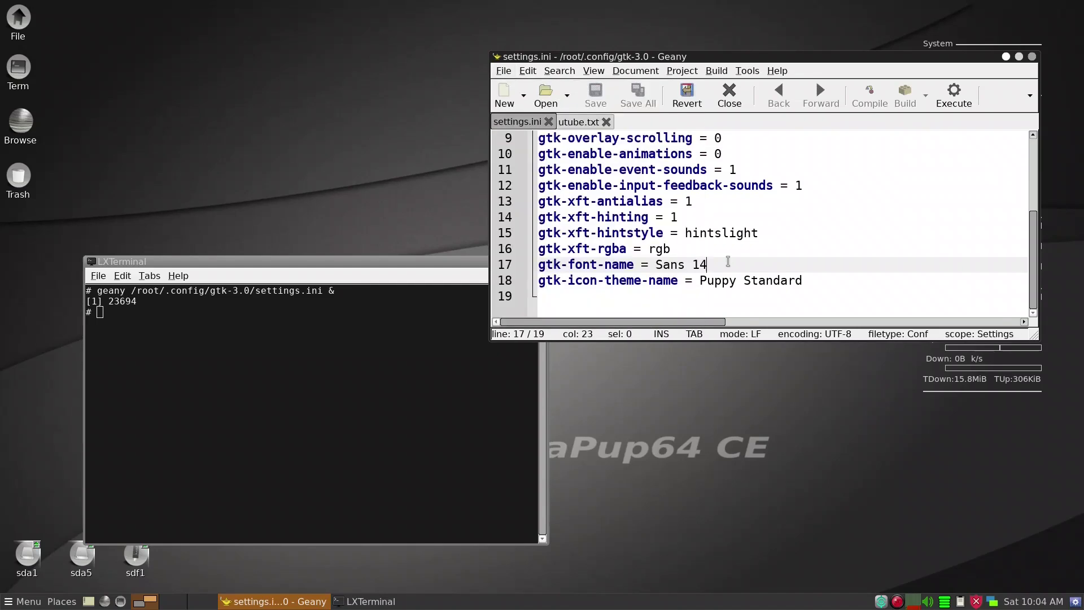